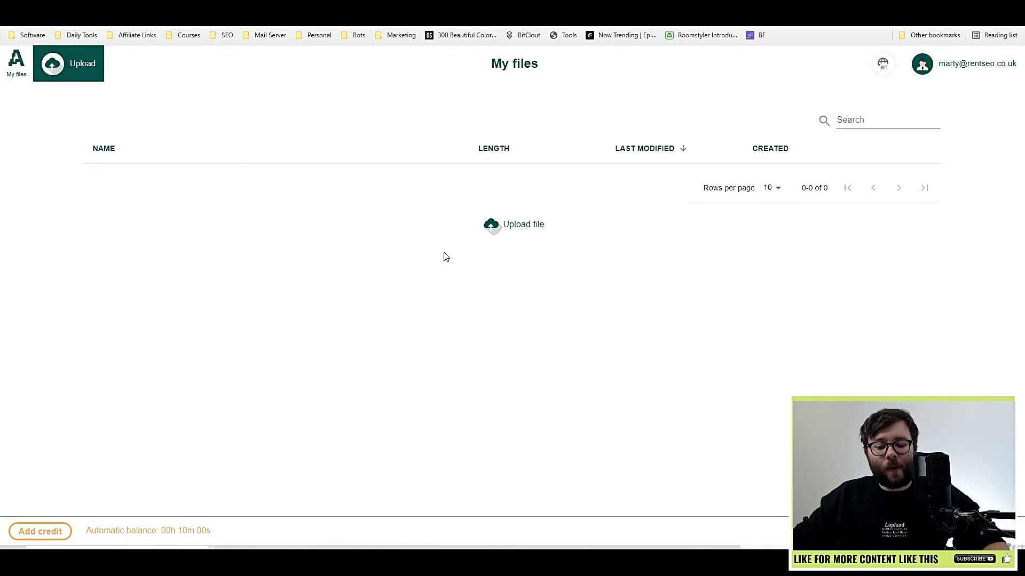
Upload the 'Writecream Review and Demo.mp4' video by dropping it into the upload area.
{"action": "left_click", "coordinate": [494, 226]}
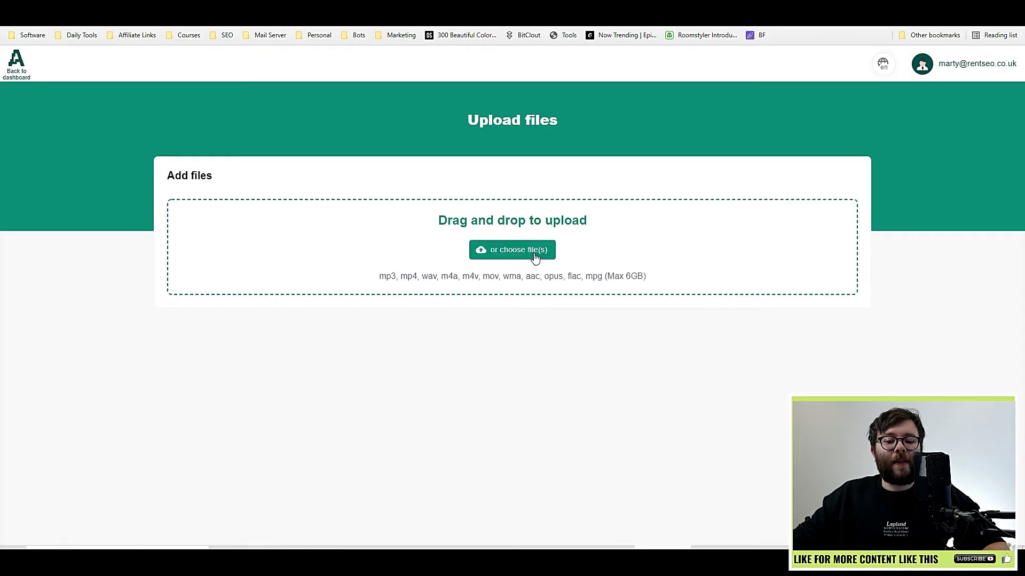
{"action": "left_click", "coordinate": [536, 258]}
{"action": "key", "text": "Escape"}
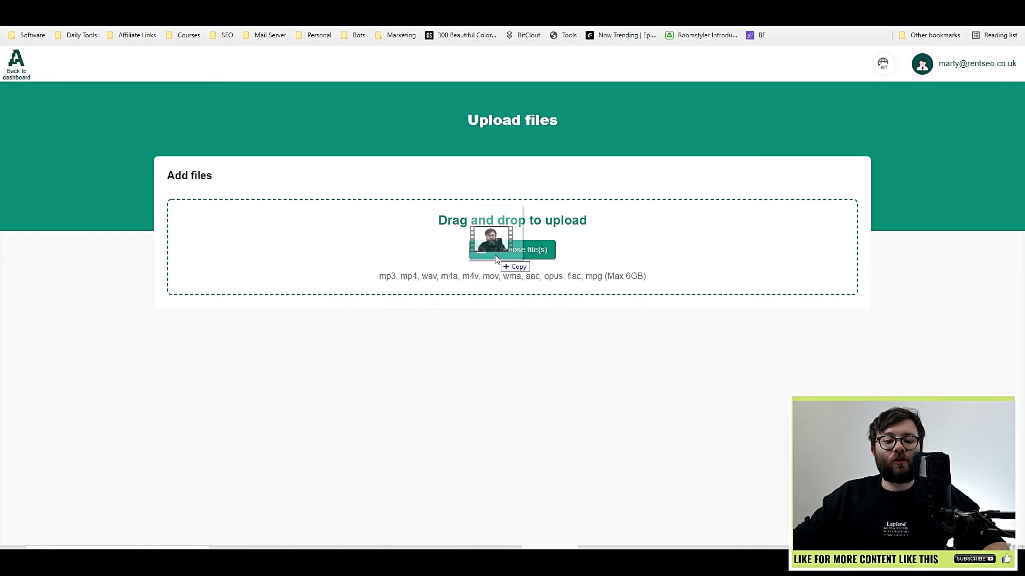
{"action": "left_click_drag", "start_coordinate": [560, 200], "coordinate": [517, 264]}
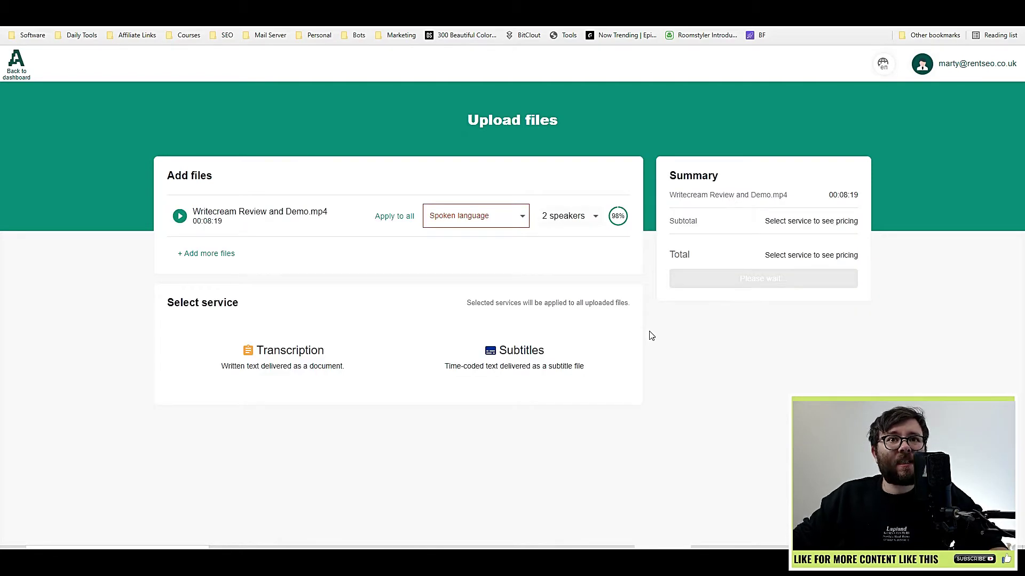
Set the spoken language to English (United Kingdom) and the speaker count to one.
{"action": "left_click", "coordinate": [463, 219]}
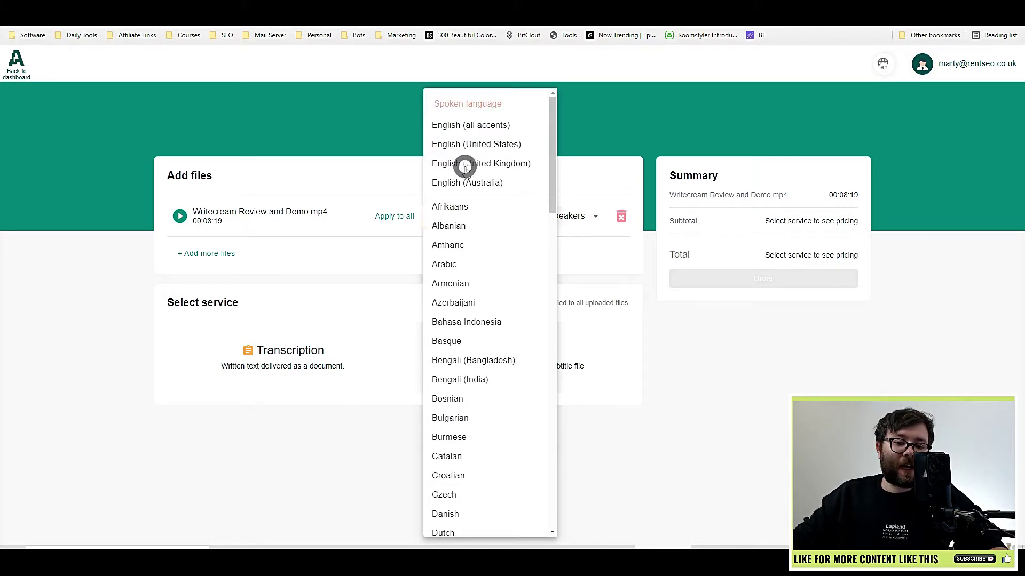
{"action": "left_click", "coordinate": [471, 165]}
{"action": "left_click", "coordinate": [570, 216]}
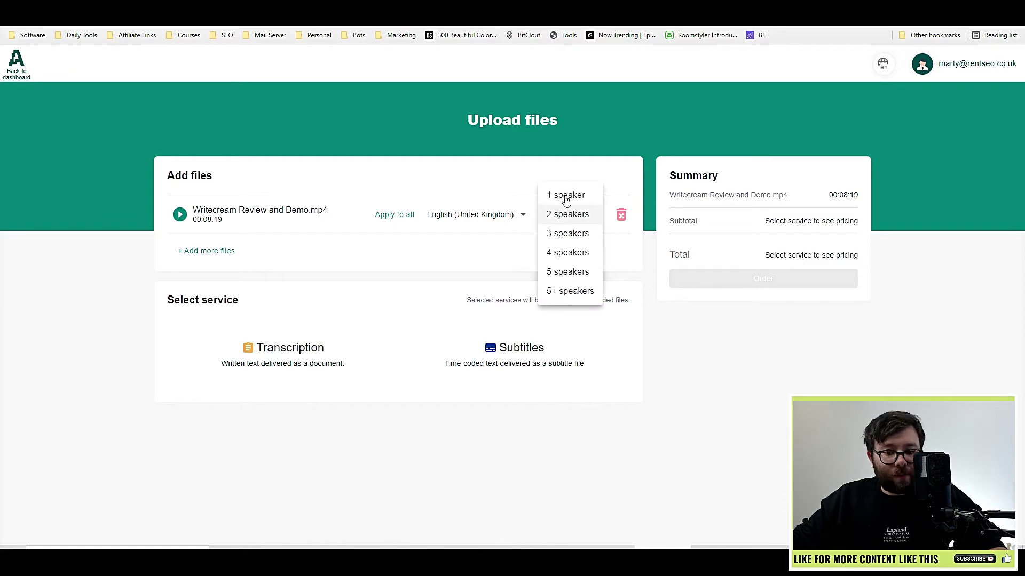
{"action": "left_click", "coordinate": [566, 197]}
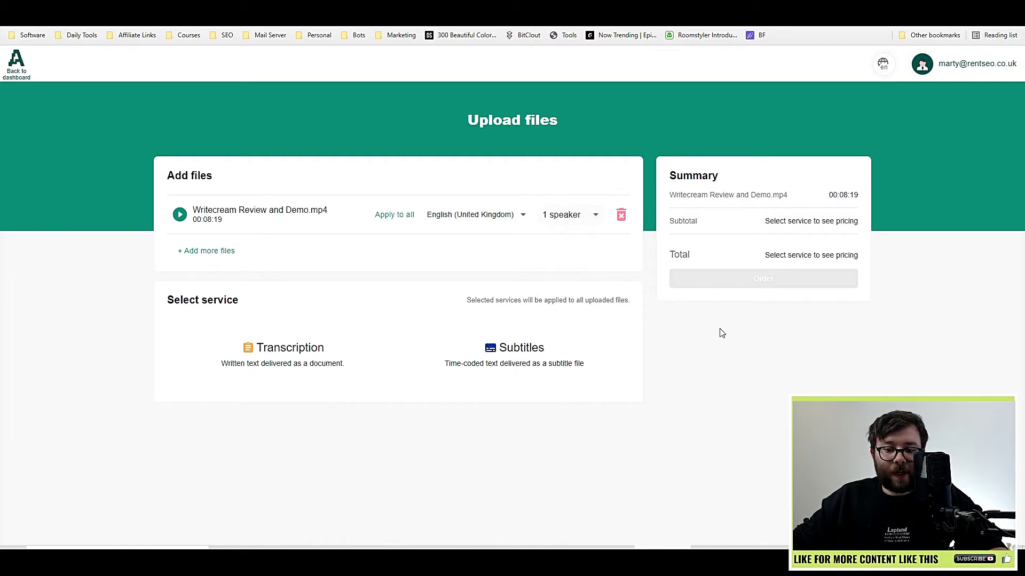
{"action": "left_click", "coordinate": [225, 254]}
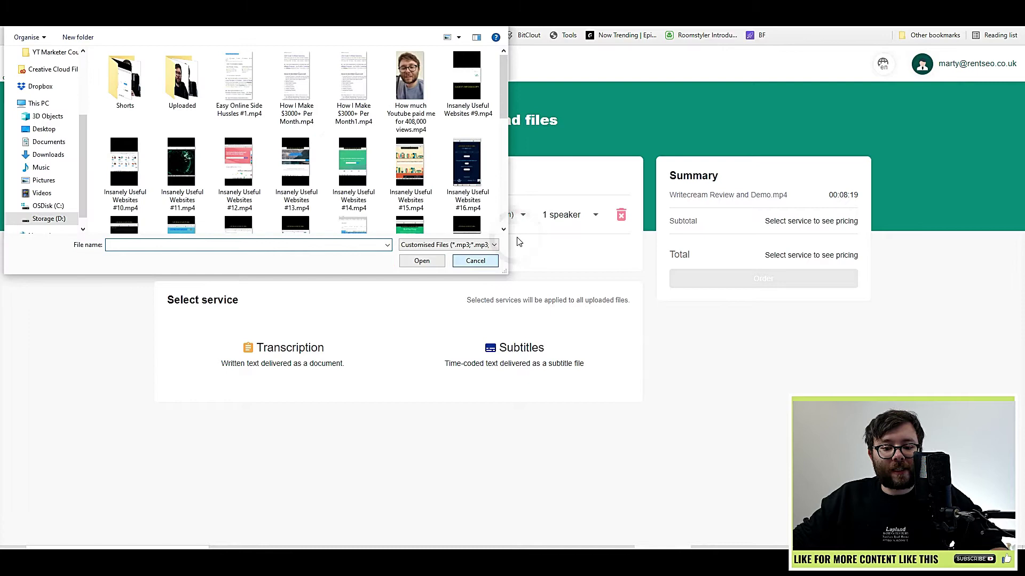
{"action": "key", "text": "Escape"}
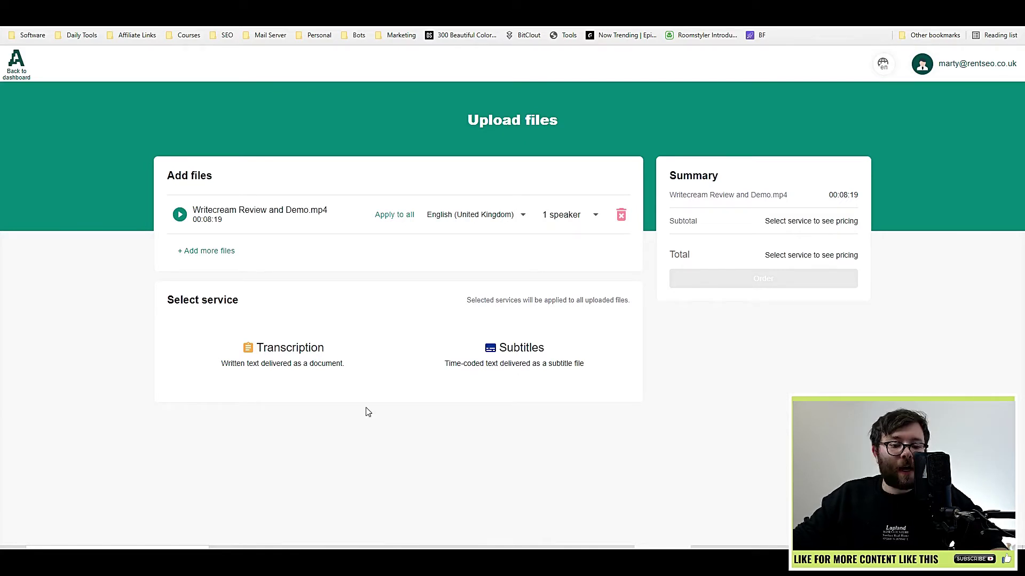
Order an automatic transcription paid with balance, then check the confirmation email.
{"action": "left_click", "coordinate": [338, 383]}
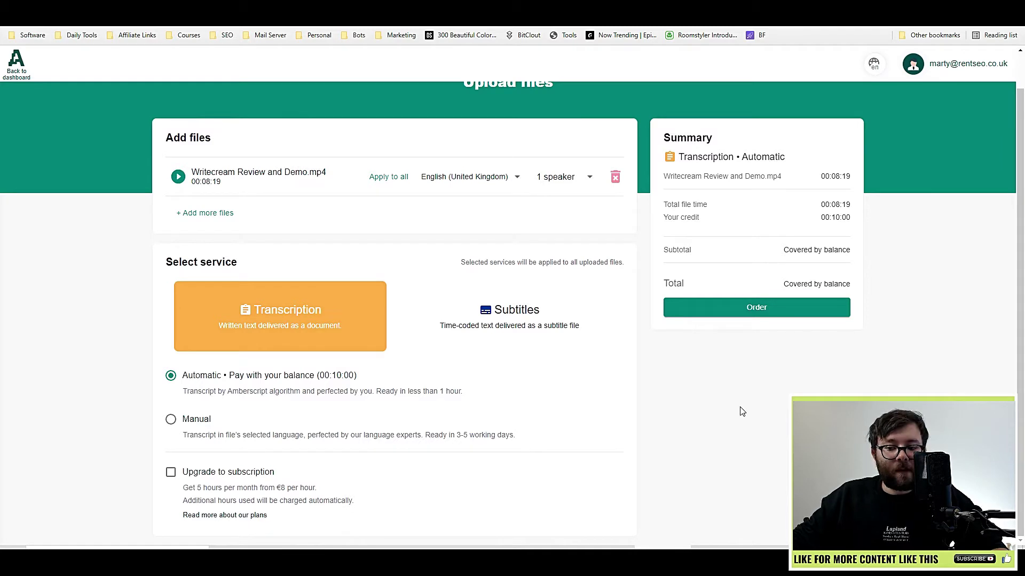
{"action": "left_click", "coordinate": [761, 317]}
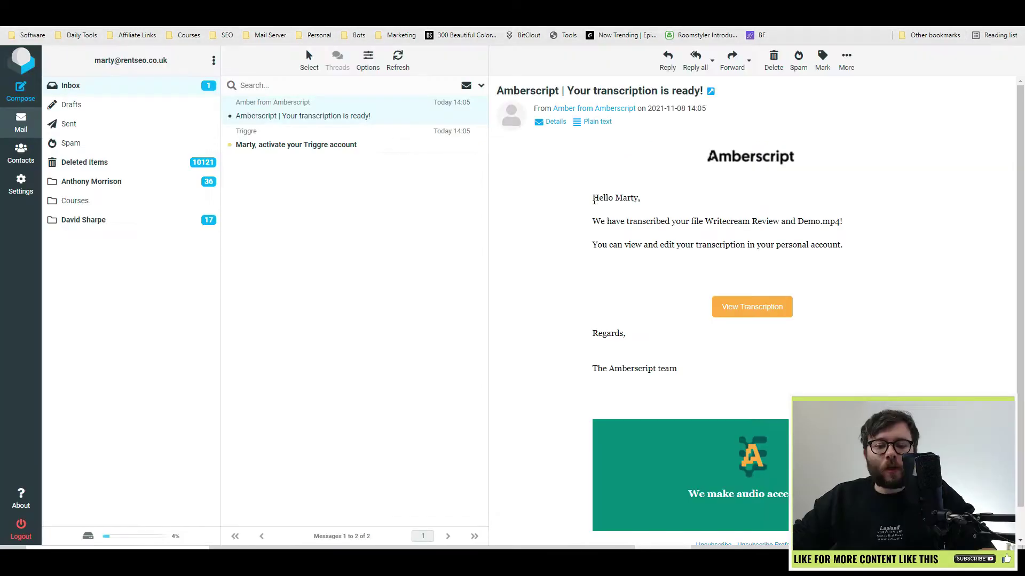
{"action": "left_click_drag", "start_coordinate": [593, 198], "coordinate": [663, 200]}
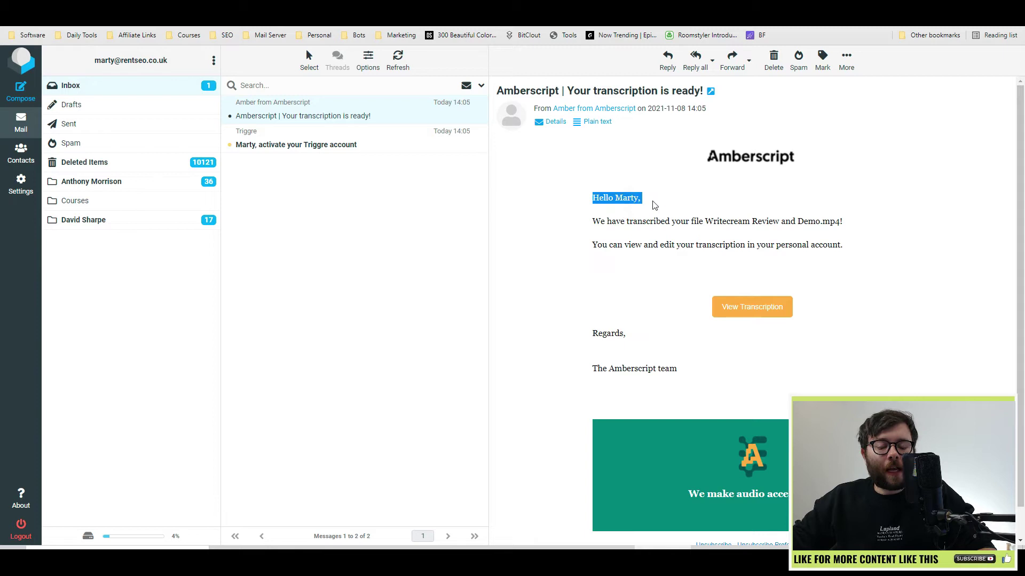
Open the finished transcript from the 'Your transcription is ready!' email.
{"action": "left_click_drag", "start_coordinate": [610, 222], "coordinate": [751, 235]}
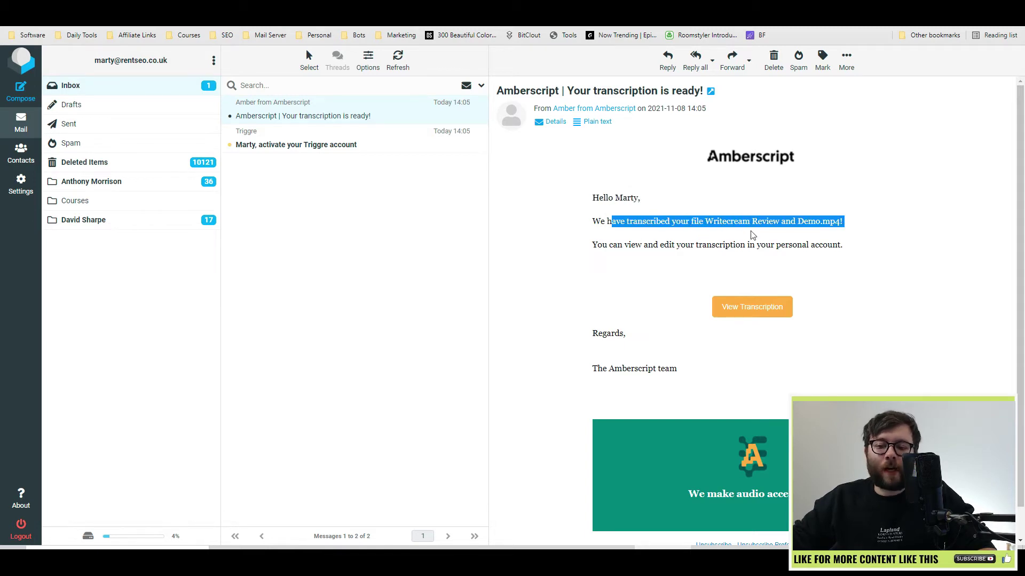
{"action": "left_click", "coordinate": [741, 307]}
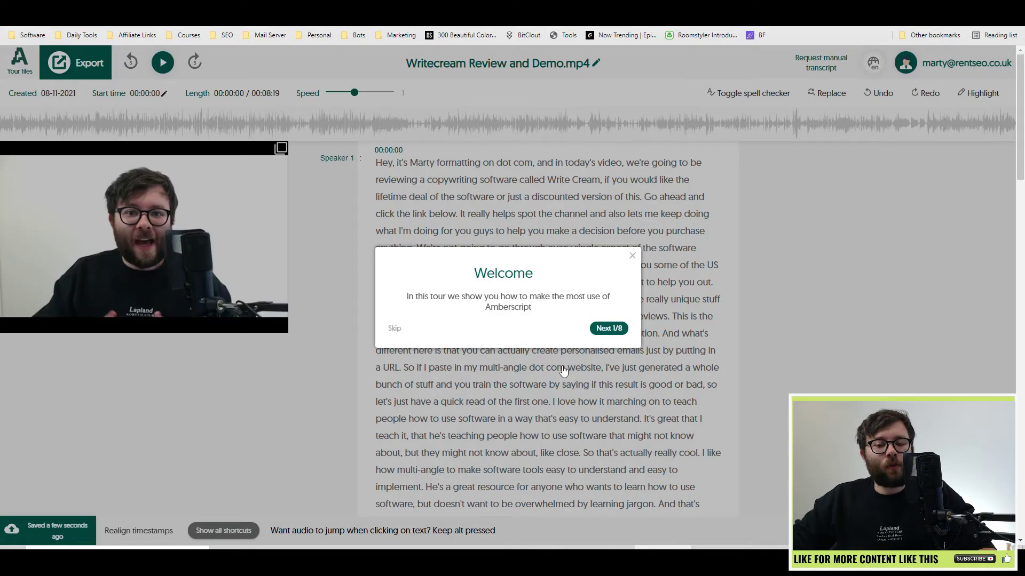
Advance through every step of the editor's welcome tour until it closes.
{"action": "left_click", "coordinate": [616, 329]}
{"action": "left_click", "coordinate": [655, 195]}
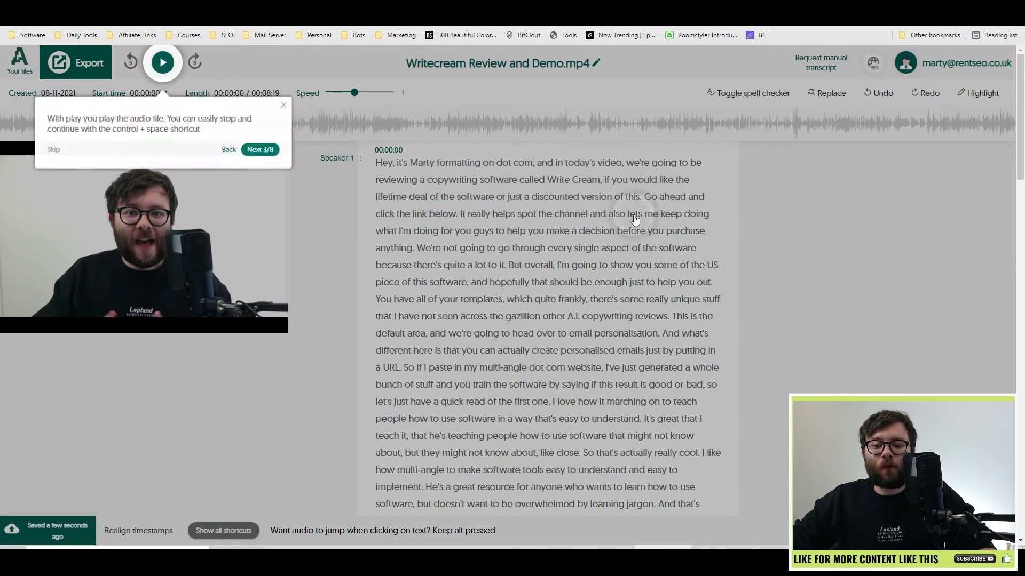
{"action": "left_click", "coordinate": [272, 148]}
{"action": "left_click", "coordinate": [252, 151]}
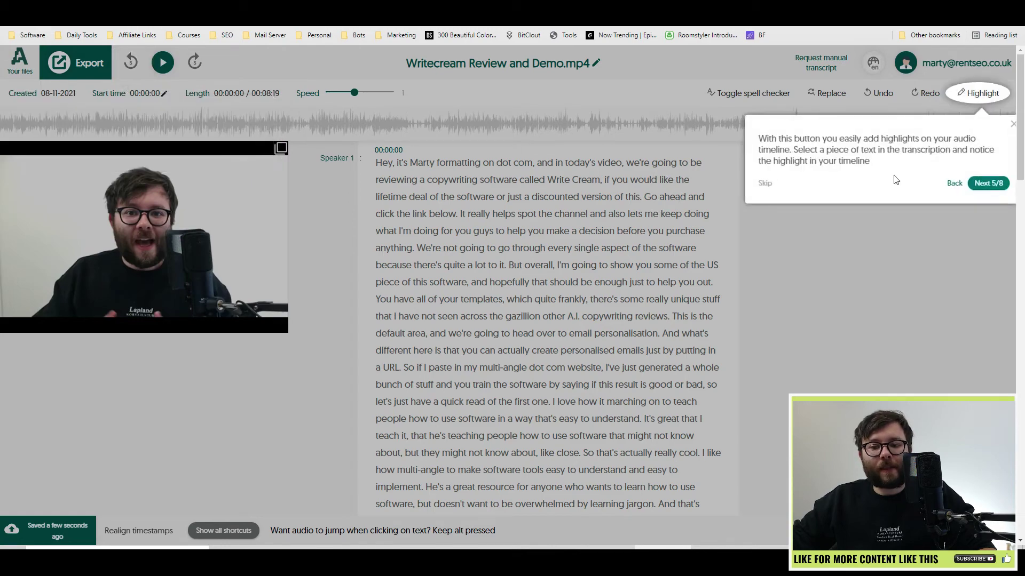
{"action": "left_click", "coordinate": [984, 184]}
{"action": "left_click", "coordinate": [504, 235]}
{"action": "scroll", "coordinate": [503, 235], "scroll_direction": "down", "scroll_amount": 5}
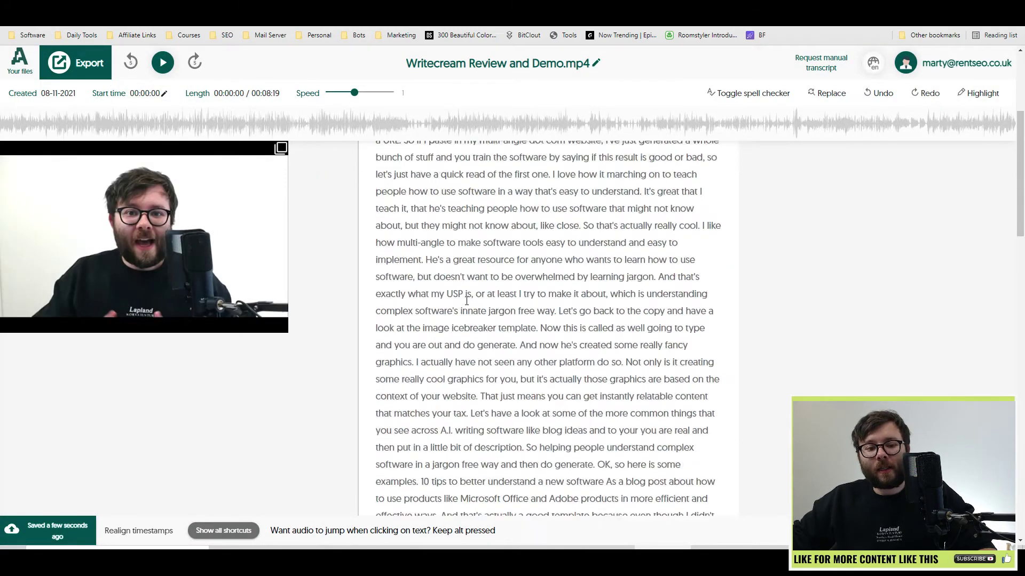
{"action": "scroll", "coordinate": [464, 295], "scroll_direction": "down", "scroll_amount": 3}
{"action": "scroll", "coordinate": [464, 295], "scroll_direction": "down", "scroll_amount": 3}
{"action": "scroll", "coordinate": [464, 294], "scroll_direction": "down", "scroll_amount": 3}
{"action": "scroll", "coordinate": [463, 295], "scroll_direction": "down", "scroll_amount": 3}
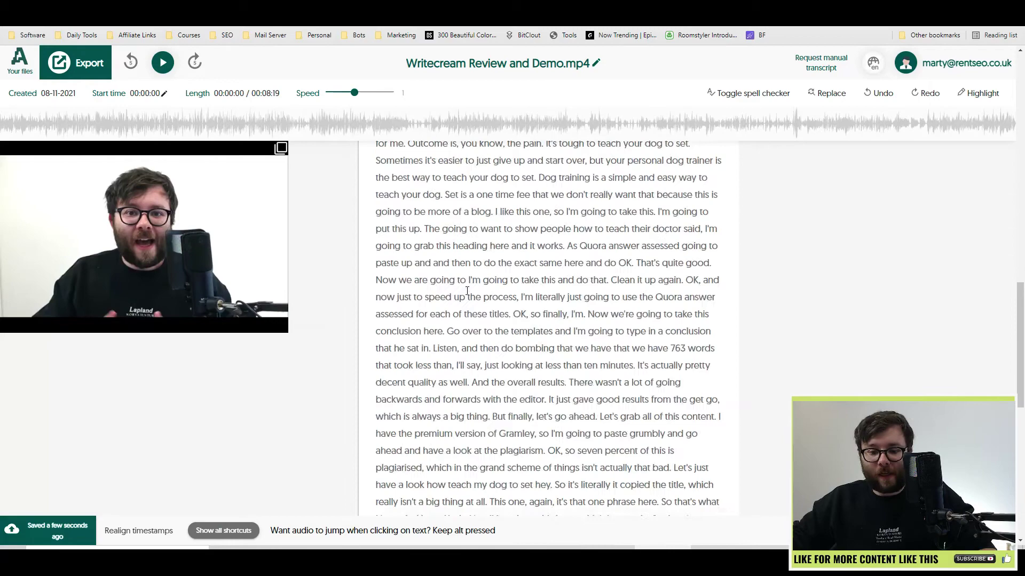
{"action": "scroll", "coordinate": [466, 292], "scroll_direction": "down", "scroll_amount": 3}
{"action": "scroll", "coordinate": [467, 291], "scroll_direction": "down", "scroll_amount": 3}
{"action": "scroll", "coordinate": [467, 290], "scroll_direction": "down", "scroll_amount": 3}
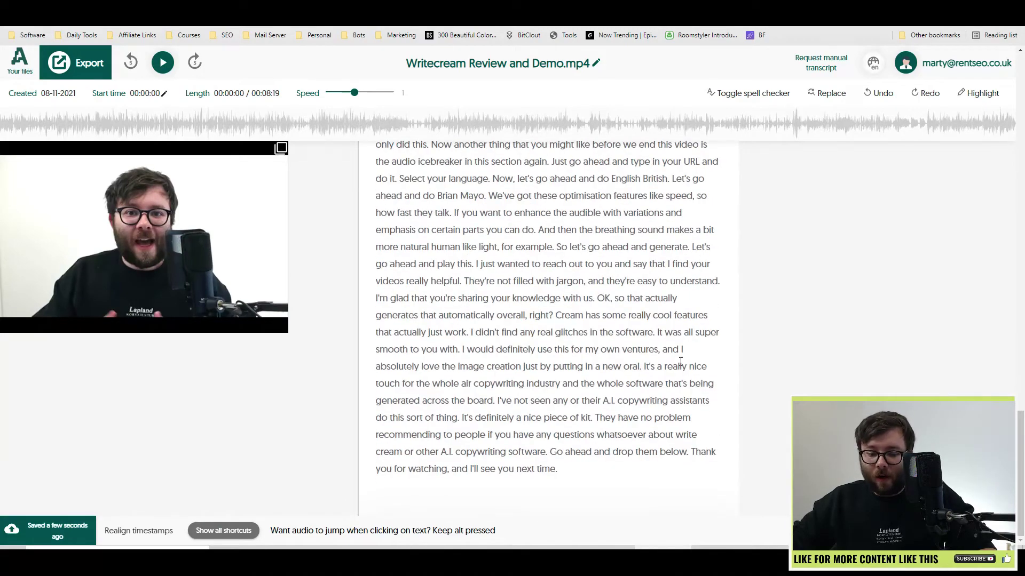
{"action": "scroll", "coordinate": [681, 363], "scroll_direction": "up", "scroll_amount": 5}
{"action": "scroll", "coordinate": [625, 353], "scroll_direction": "up", "scroll_amount": 5}
{"action": "scroll", "coordinate": [568, 343], "scroll_direction": "up", "scroll_amount": 5}
{"action": "scroll", "coordinate": [513, 334], "scroll_direction": "up", "scroll_amount": 5}
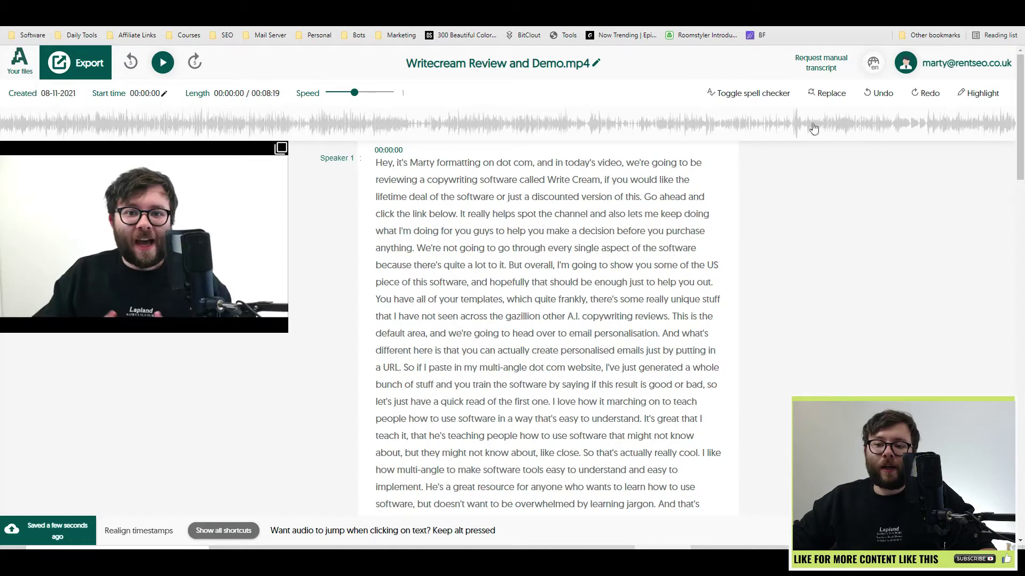
Replace every 'Hey' in the transcript with 'Hi'.
{"action": "left_click", "coordinate": [823, 95]}
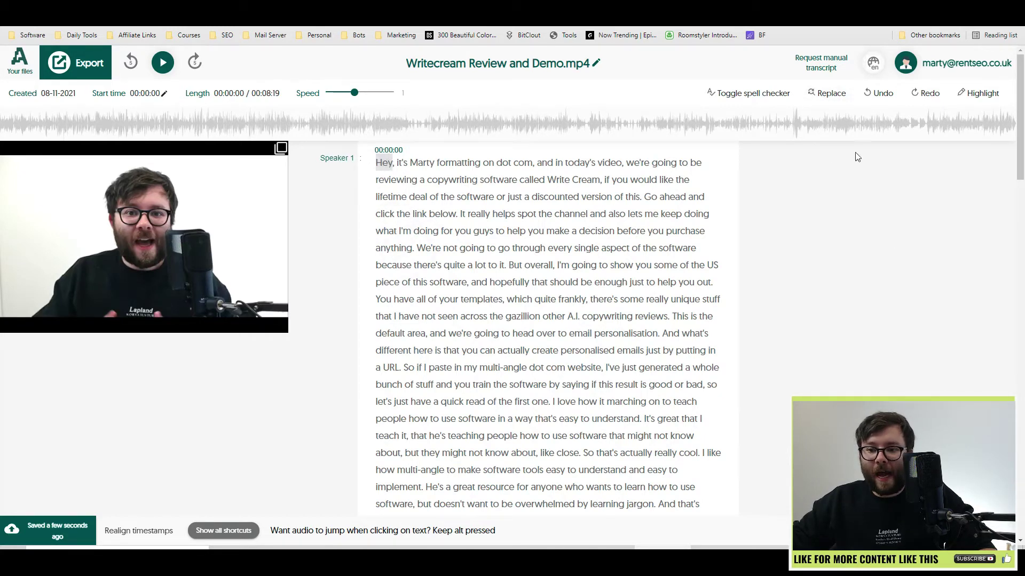
{"action": "left_click", "coordinate": [824, 93]}
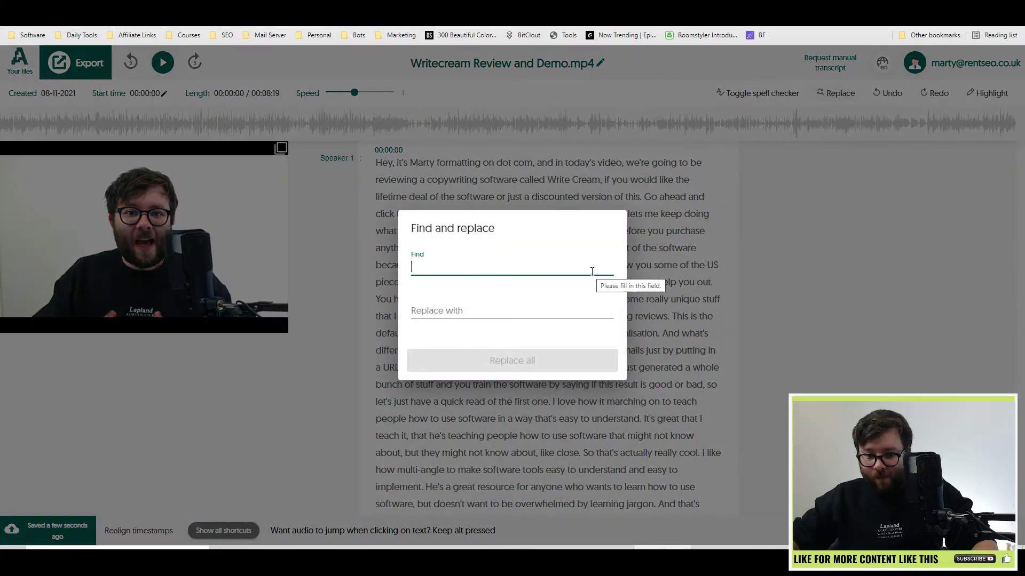
{"action": "type", "text": "Hey"}
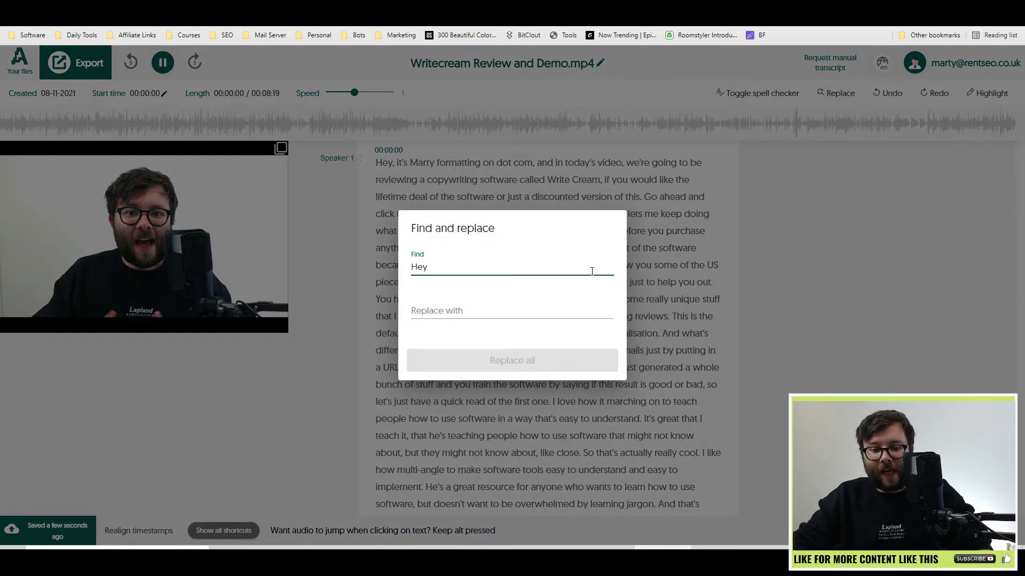
{"action": "left_click", "coordinate": [419, 265]}
{"action": "left_click", "coordinate": [473, 310]}
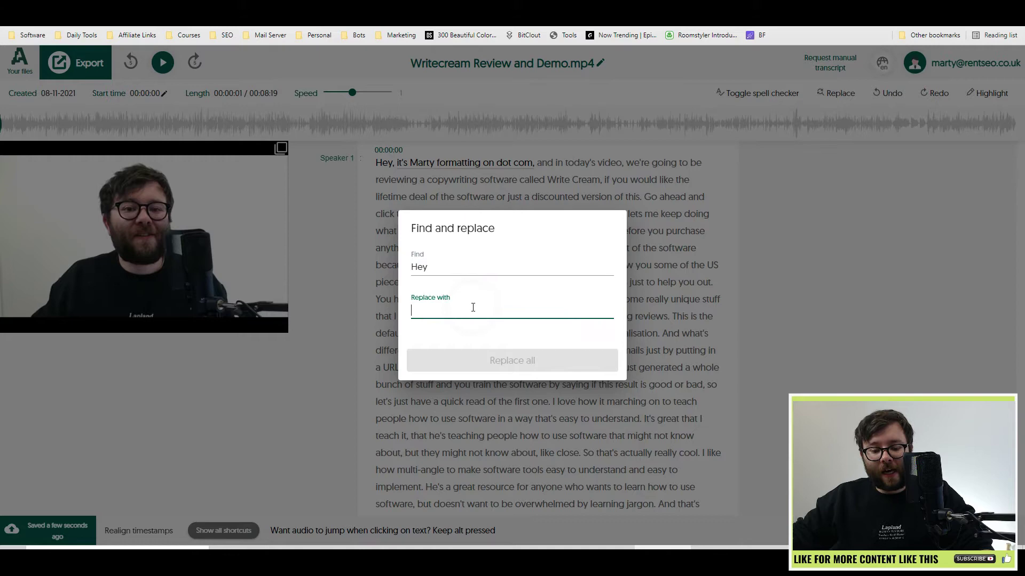
{"action": "type", "text": "Hi"}
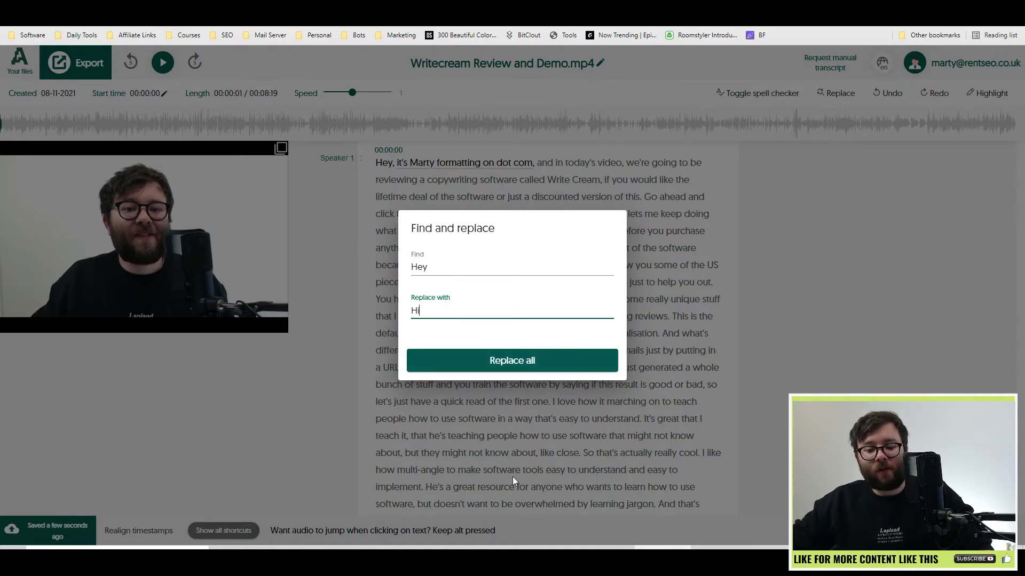
{"action": "left_click", "coordinate": [520, 367]}
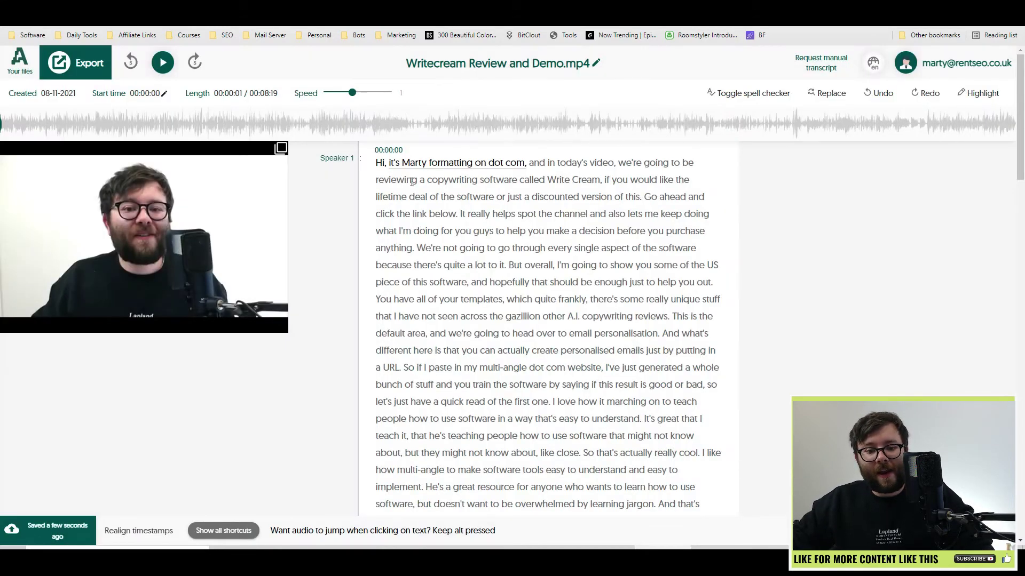
Replace every spoken 'dot' in the transcript with a full stop '.'.
{"action": "left_click", "coordinate": [478, 165]}
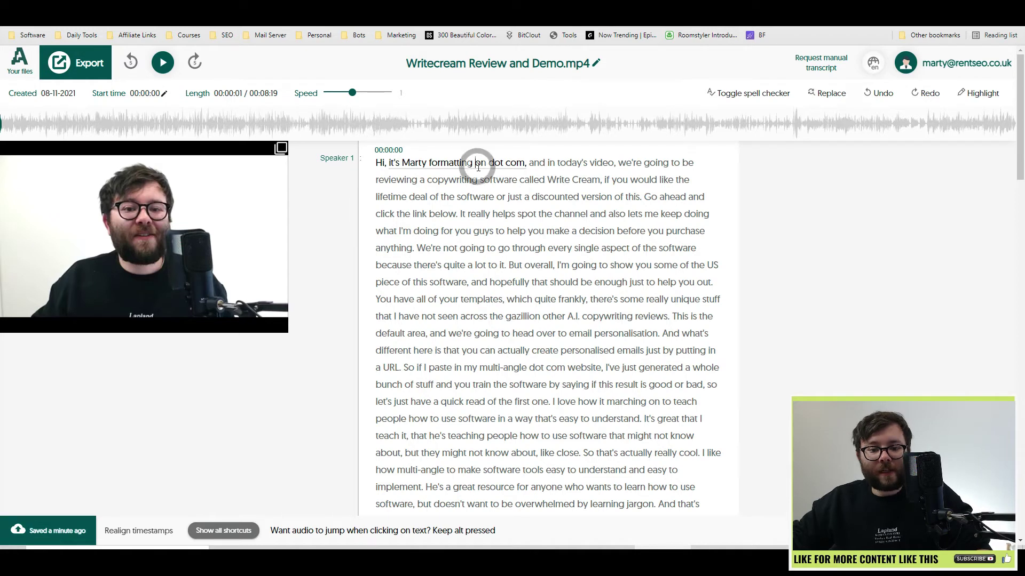
{"action": "left_click", "coordinate": [490, 163]}
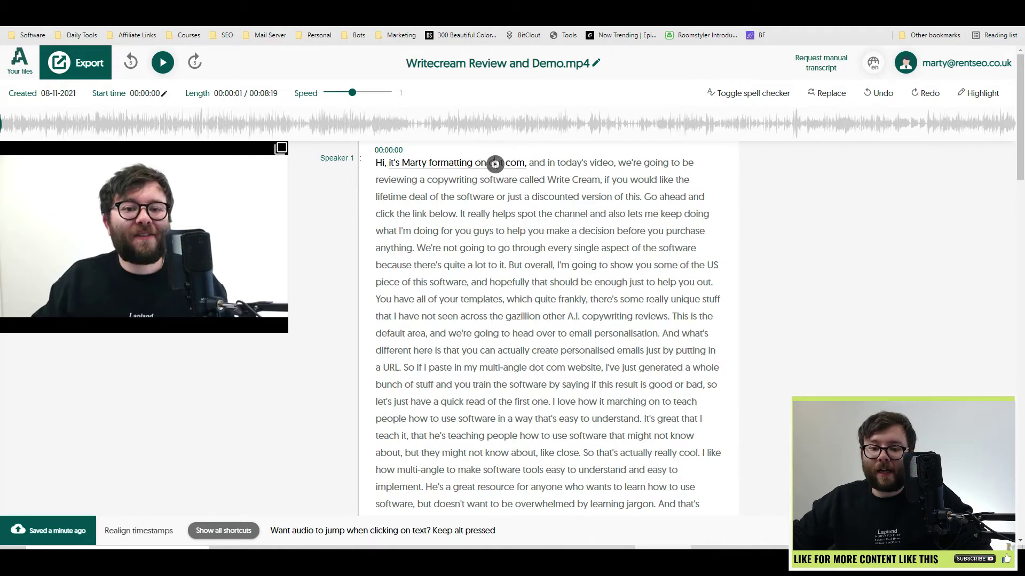
{"action": "left_click", "coordinate": [827, 93]}
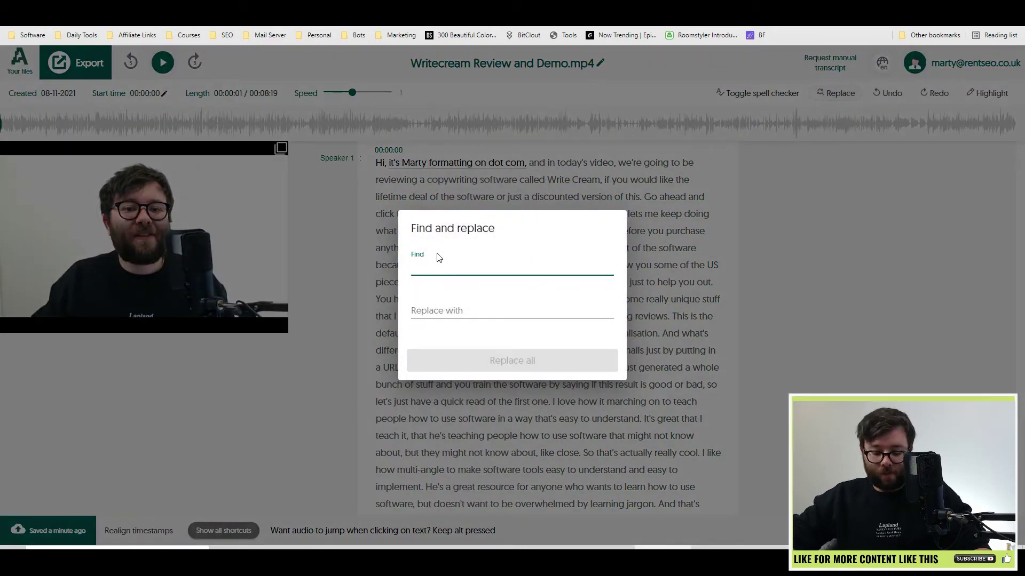
{"action": "type", "text": "dot"}
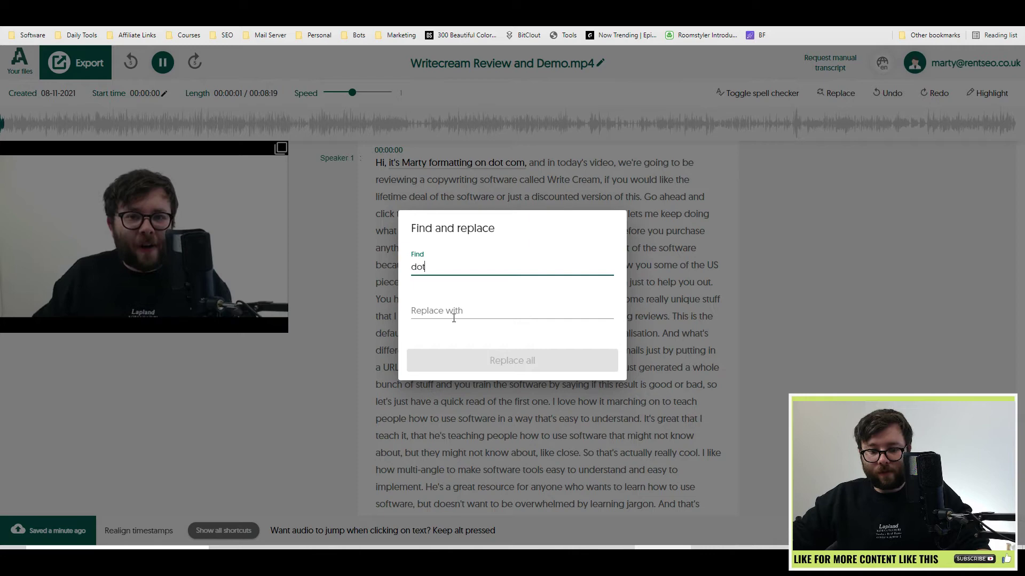
{"action": "left_click", "coordinate": [457, 312]}
{"action": "type", "text": "."}
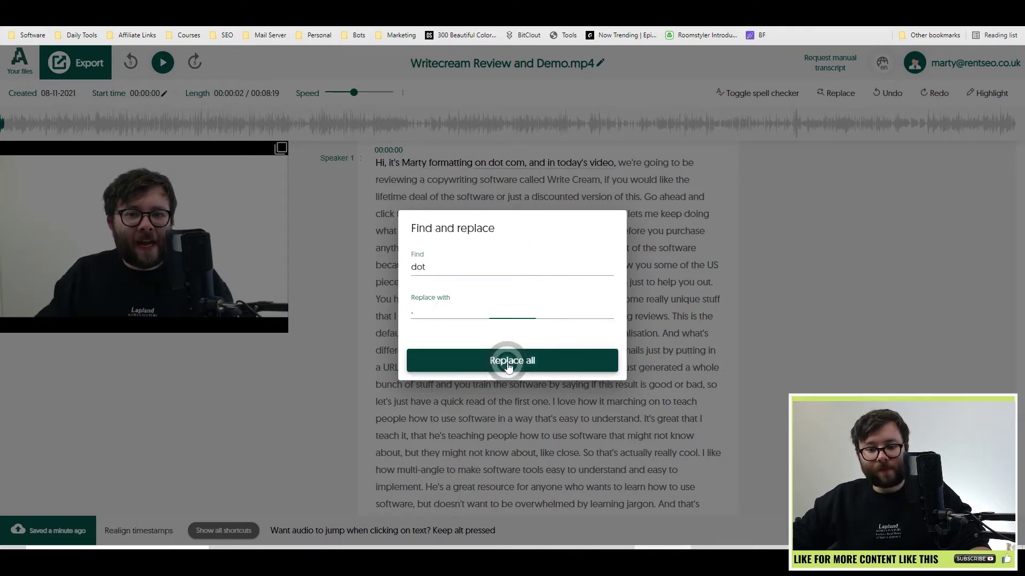
{"action": "left_click", "coordinate": [508, 360]}
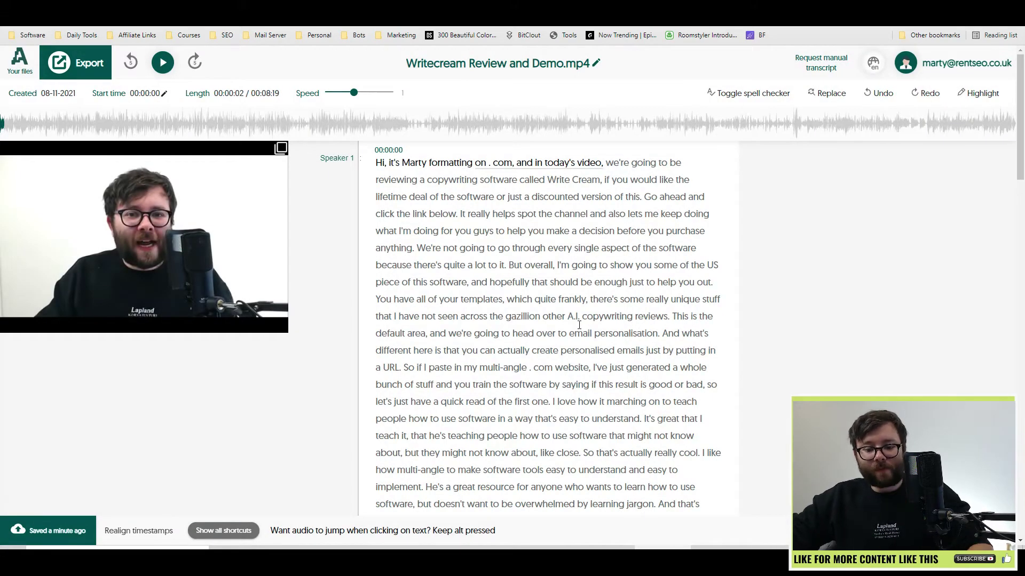
{"action": "scroll", "coordinate": [508, 353], "scroll_direction": "down", "scroll_amount": 1}
{"action": "scroll", "coordinate": [552, 341], "scroll_direction": "down", "scroll_amount": 1}
{"action": "scroll", "coordinate": [605, 330], "scroll_direction": "down", "scroll_amount": 2}
{"action": "scroll", "coordinate": [592, 320], "scroll_direction": "down", "scroll_amount": 1}
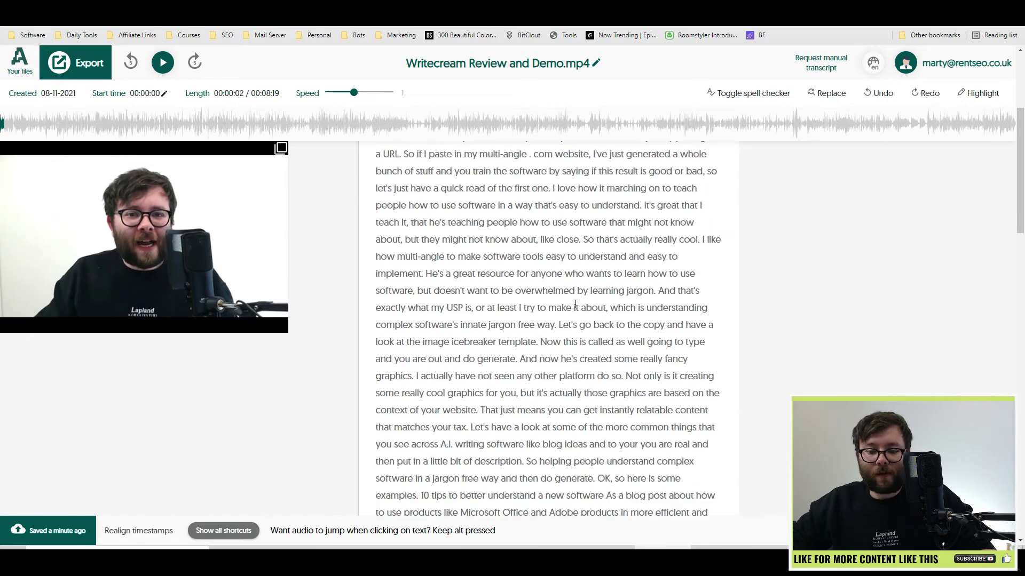
Select the word 'software' and review the keyboard shortcuts list, then close it.
{"action": "double_click", "coordinate": [606, 222]}
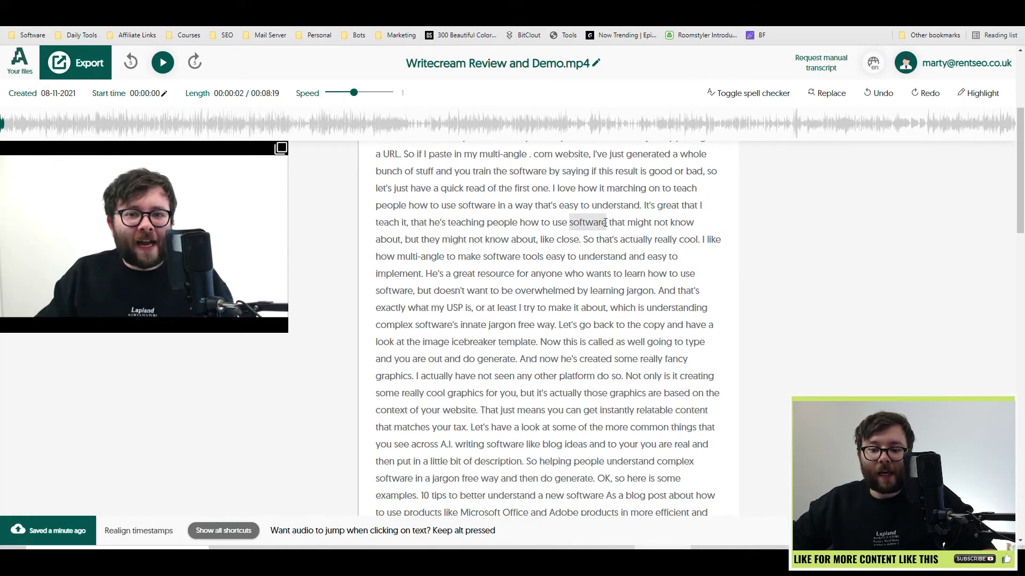
{"action": "scroll", "coordinate": [620, 248], "scroll_direction": "down", "scroll_amount": 2}
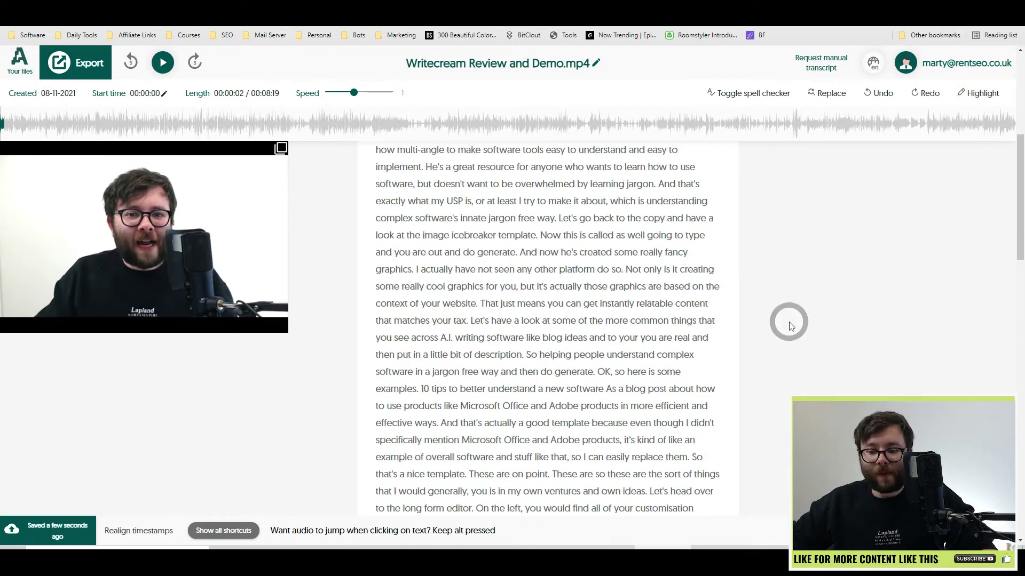
{"action": "scroll", "coordinate": [549, 321], "scroll_direction": "down", "scroll_amount": 2}
{"action": "scroll", "coordinate": [400, 407], "scroll_direction": "down", "scroll_amount": 1}
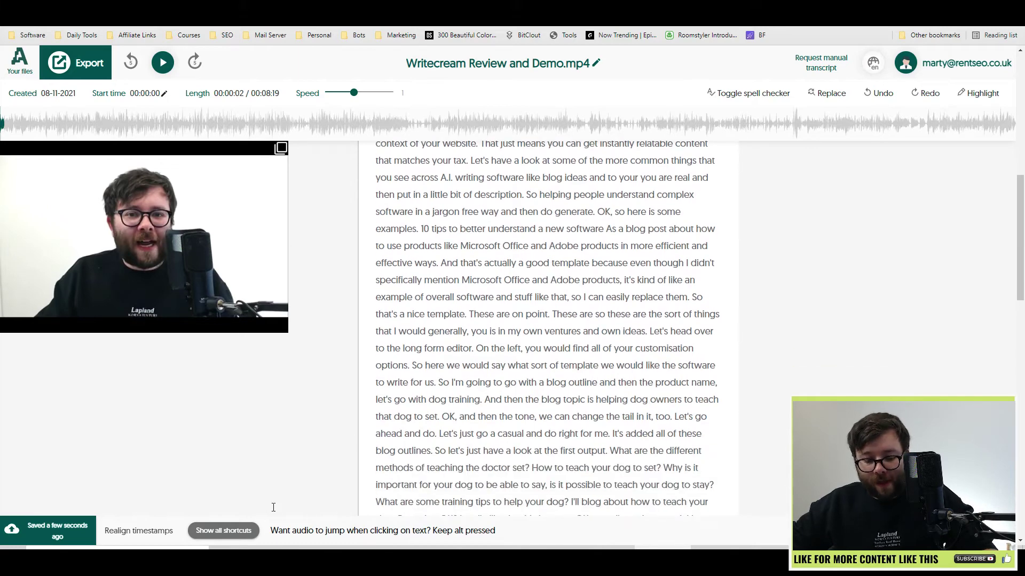
{"action": "left_click", "coordinate": [230, 530]}
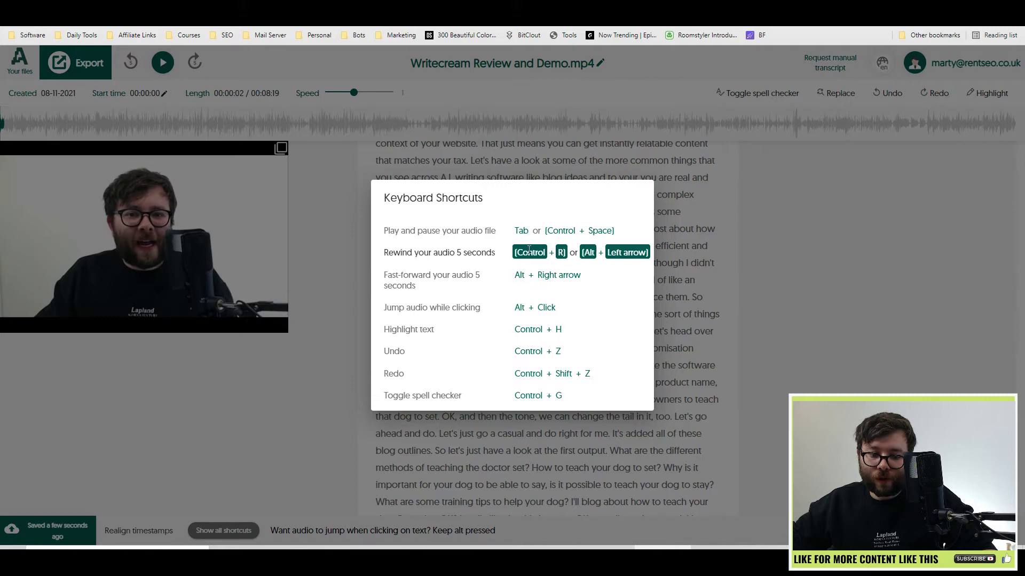
{"action": "left_click", "coordinate": [223, 108]}
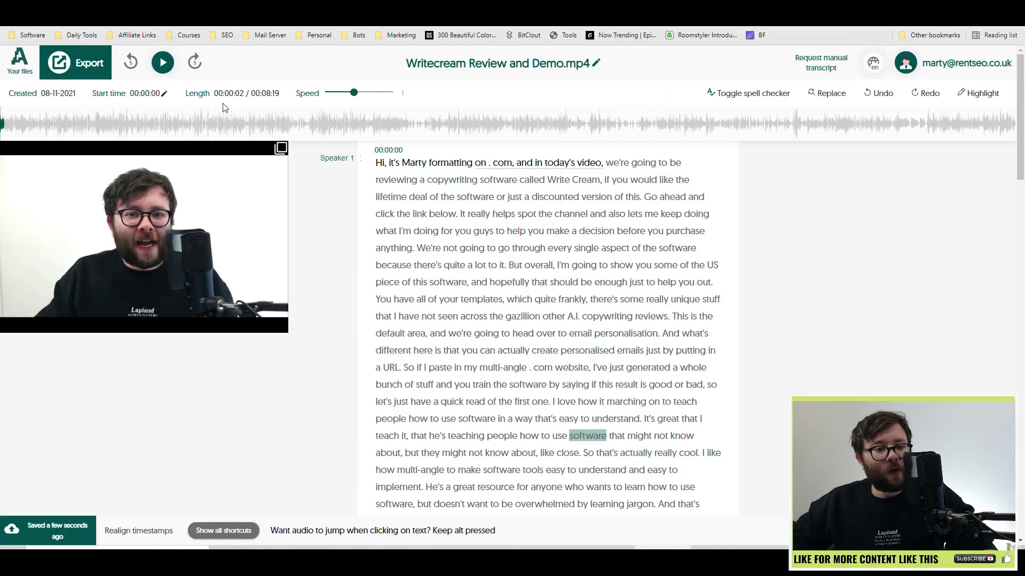
Play the recording from the start and pause it at 00:00:10 with Tab.
{"action": "left_click", "coordinate": [163, 61]}
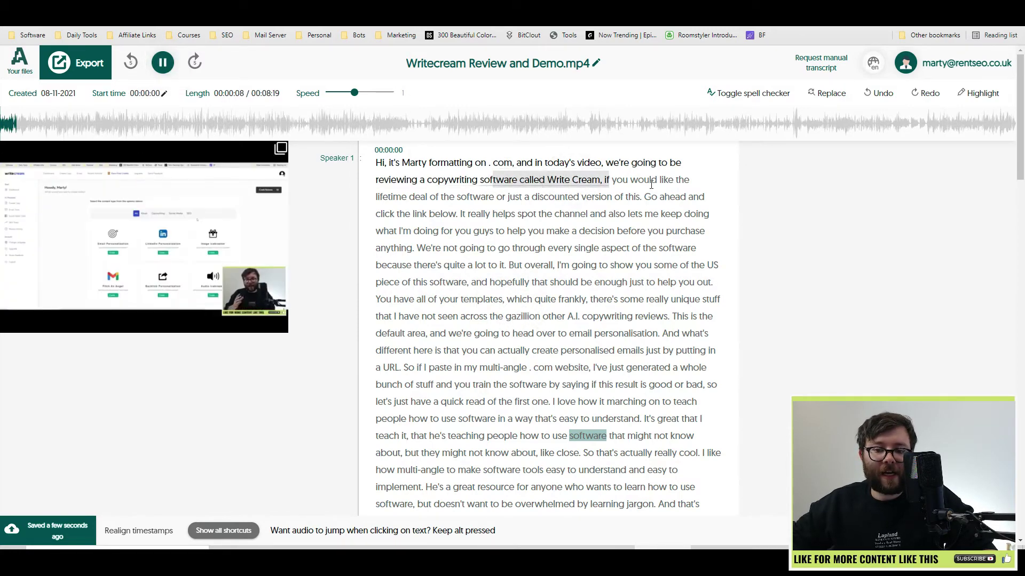
{"action": "left_click", "coordinate": [657, 181]}
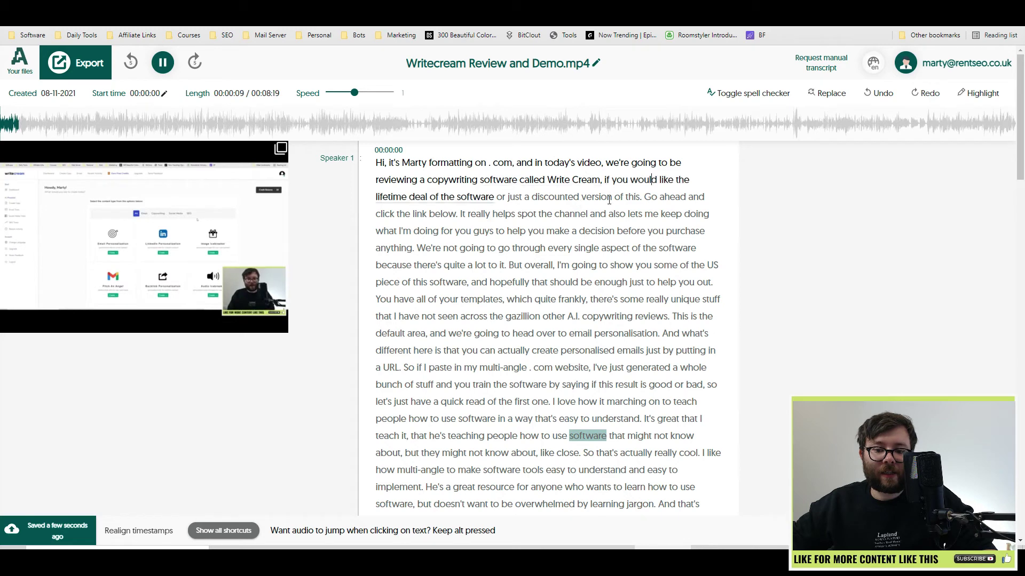
{"action": "key", "text": "Tab"}
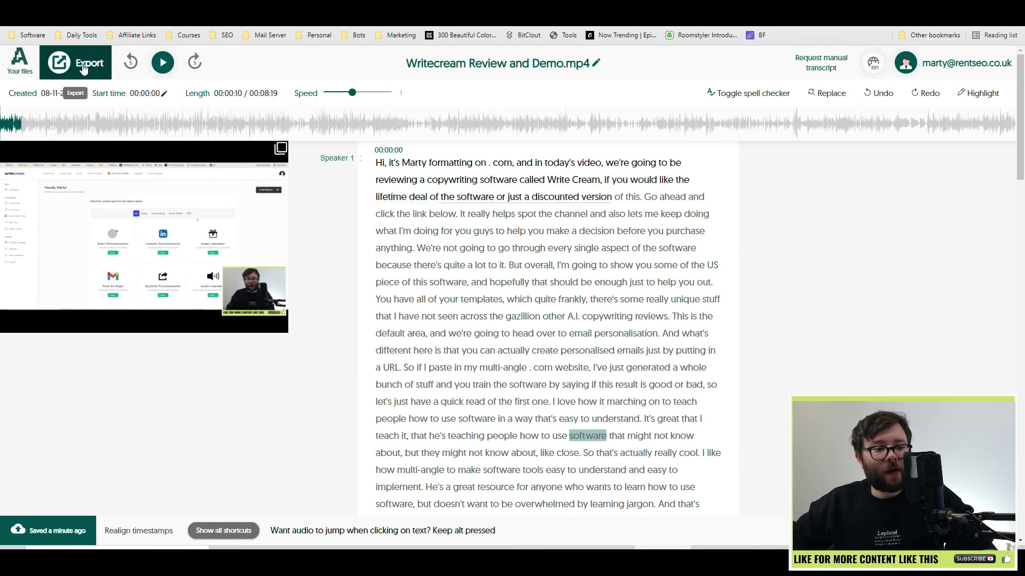
Export the transcript as Word text without speaker labels or timestamps.
{"action": "left_click", "coordinate": [88, 64]}
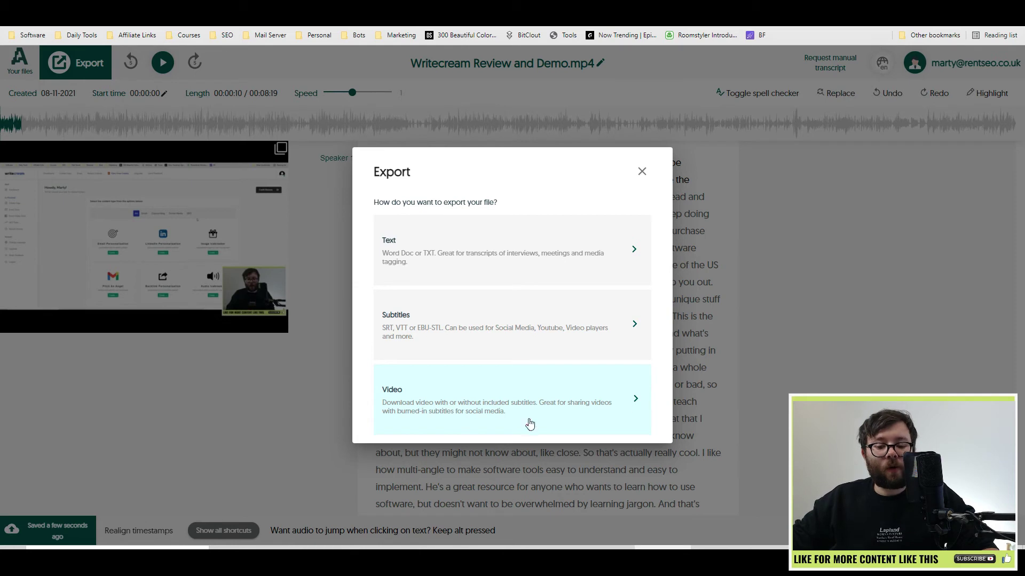
{"action": "left_click", "coordinate": [481, 276]}
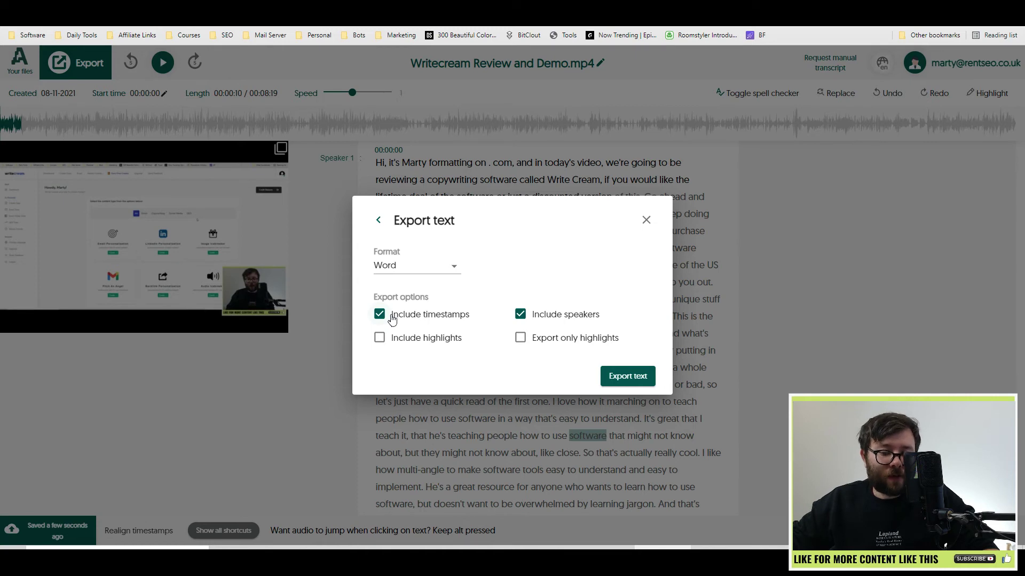
{"action": "left_click", "coordinate": [520, 314]}
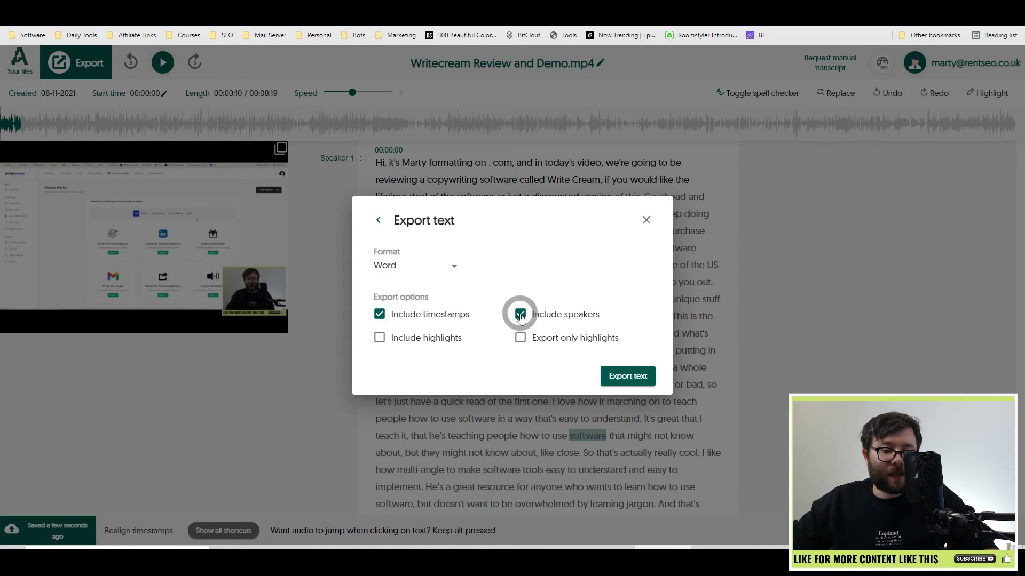
{"action": "left_click", "coordinate": [378, 315]}
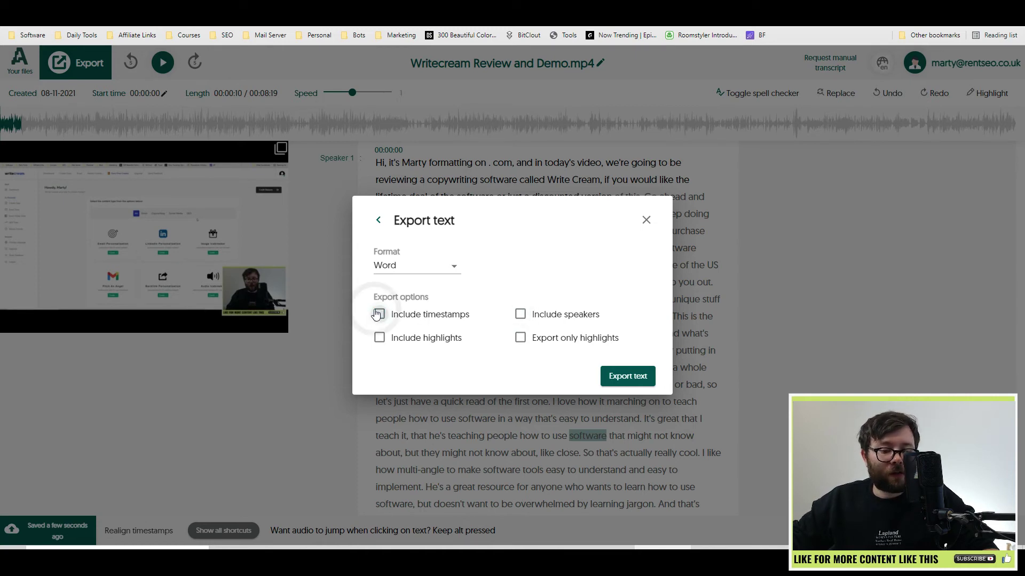
{"action": "left_click", "coordinate": [626, 376]}
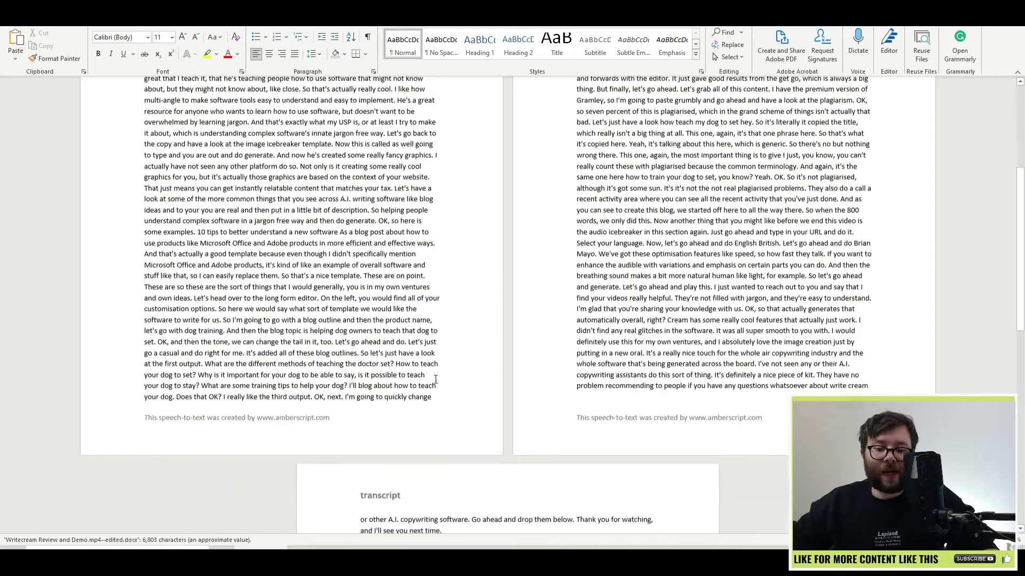
{"action": "scroll", "coordinate": [436, 375], "scroll_direction": "down", "scroll_amount": 3}
{"action": "scroll", "coordinate": [508, 472], "scroll_direction": "down", "scroll_amount": 2}
{"action": "scroll", "coordinate": [430, 518], "scroll_direction": "up", "scroll_amount": 4}
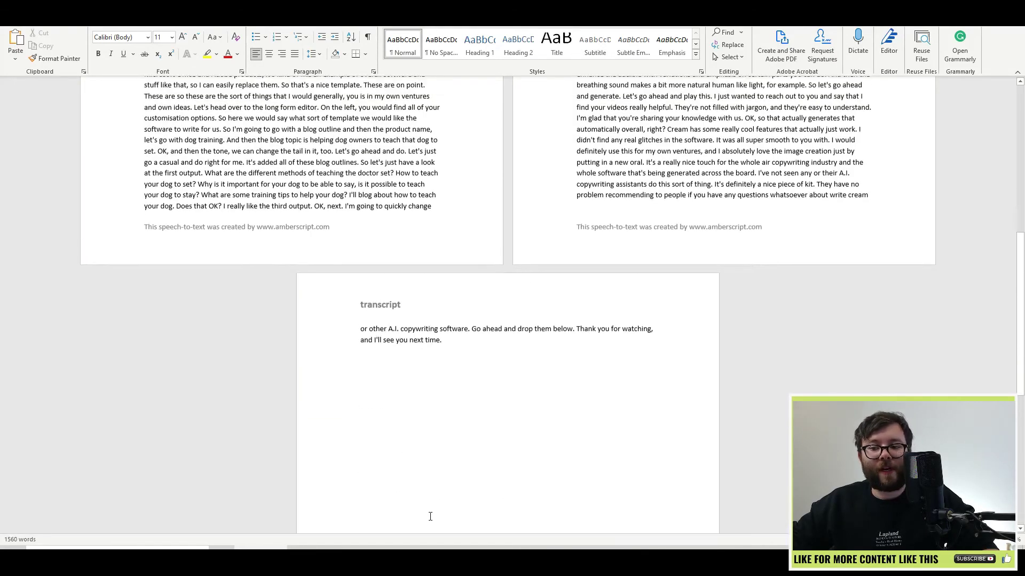